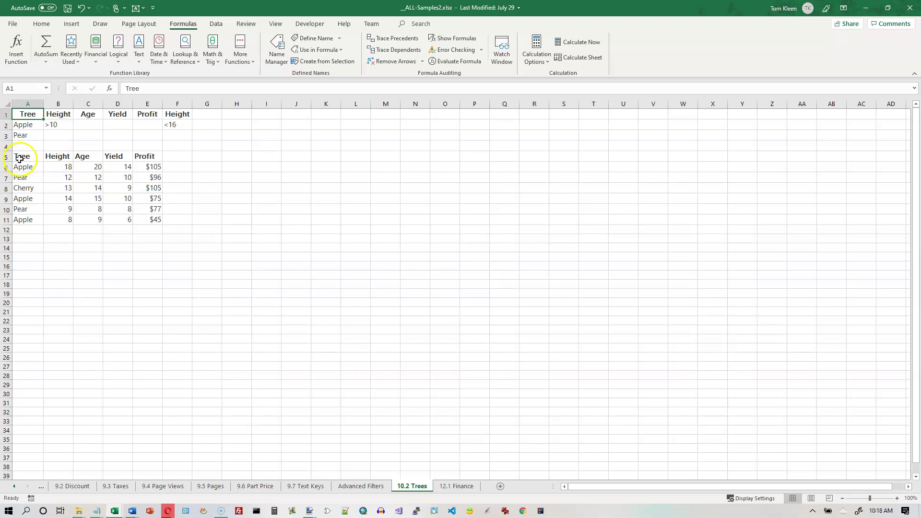
Step: Select the tree data table A5:E11, then the criteria block A1:F2
left_click_drag(20, 157, 145, 217)
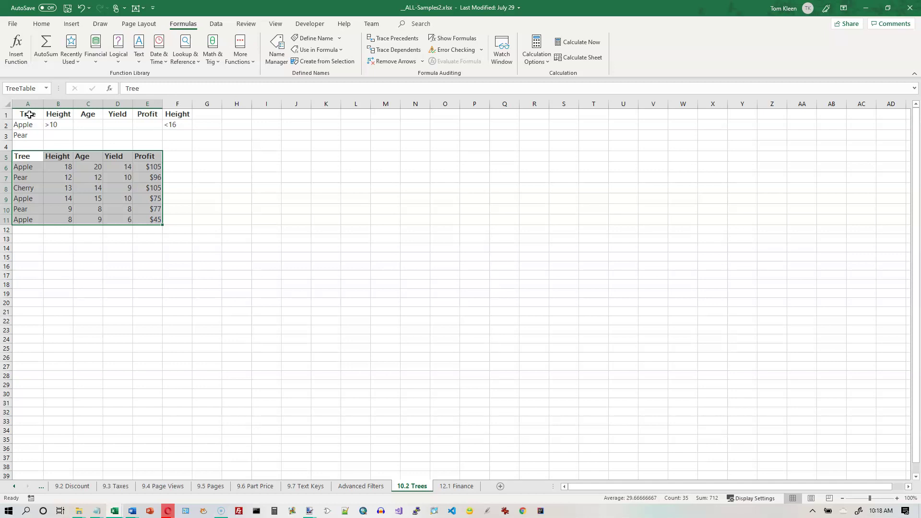
left_click(29, 114)
left_click(27, 157)
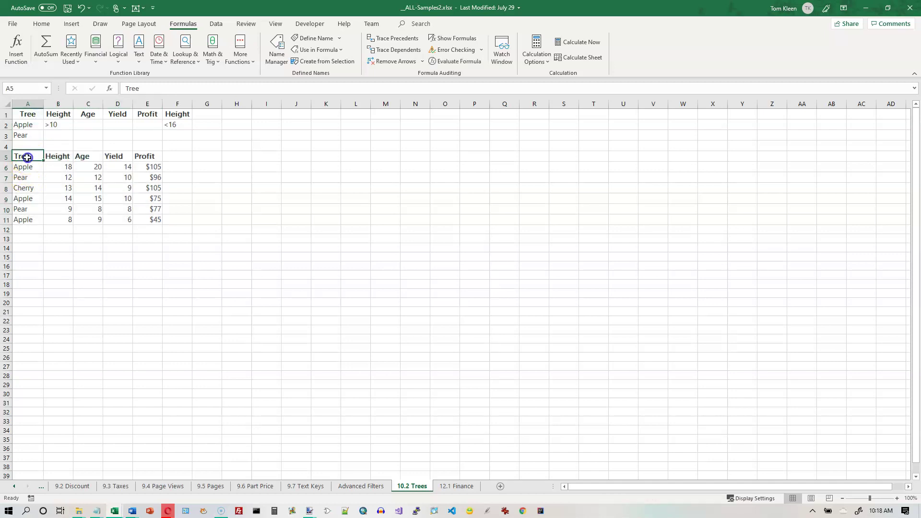
left_click_drag(27, 157, 144, 219)
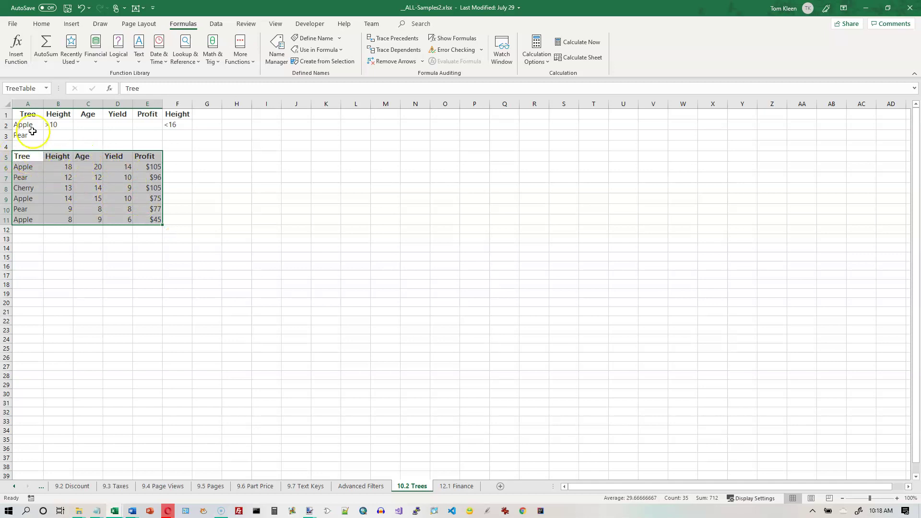
left_click_drag(23, 115, 175, 126)
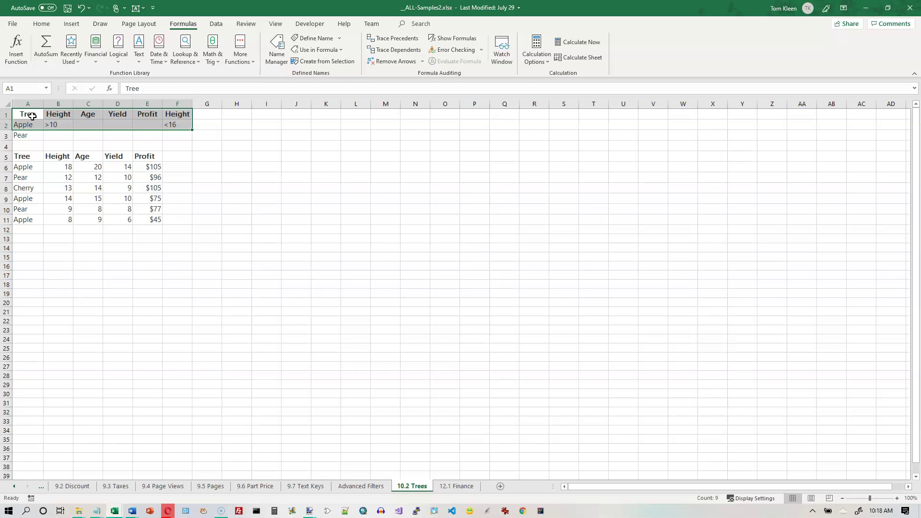
Step: Enter the label 'Average Profit:' in cell I6
left_click(266, 166)
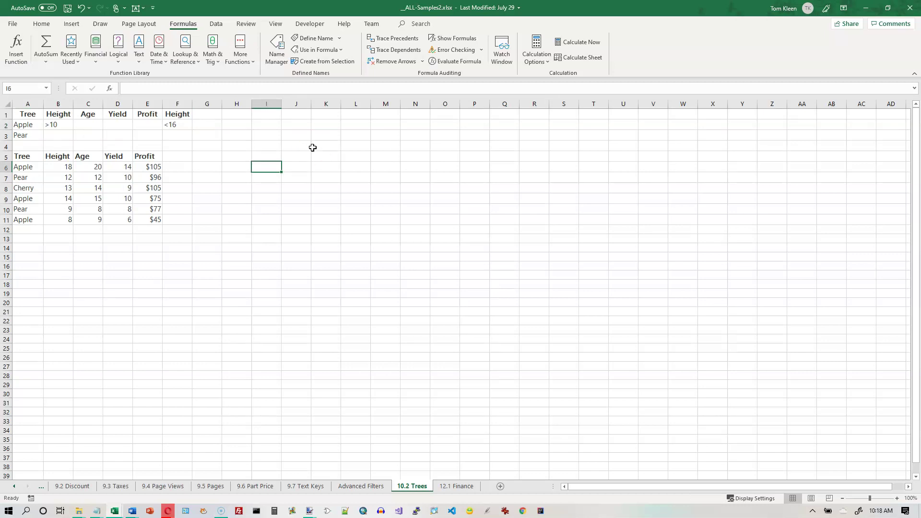
type("Average Profi")
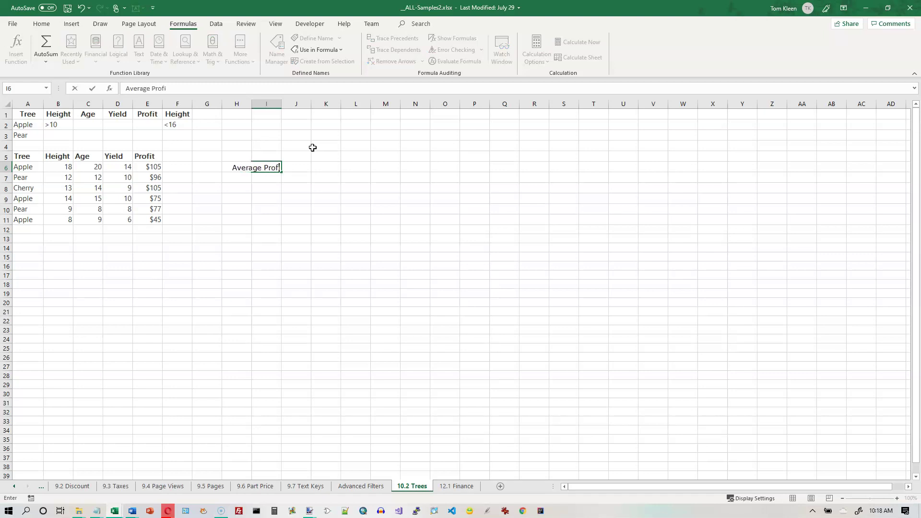
type("t:")
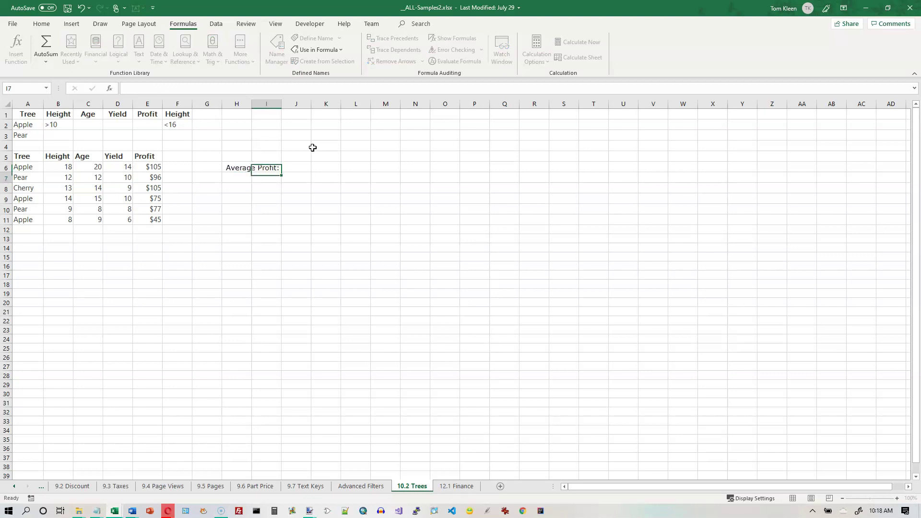
key("Tab")
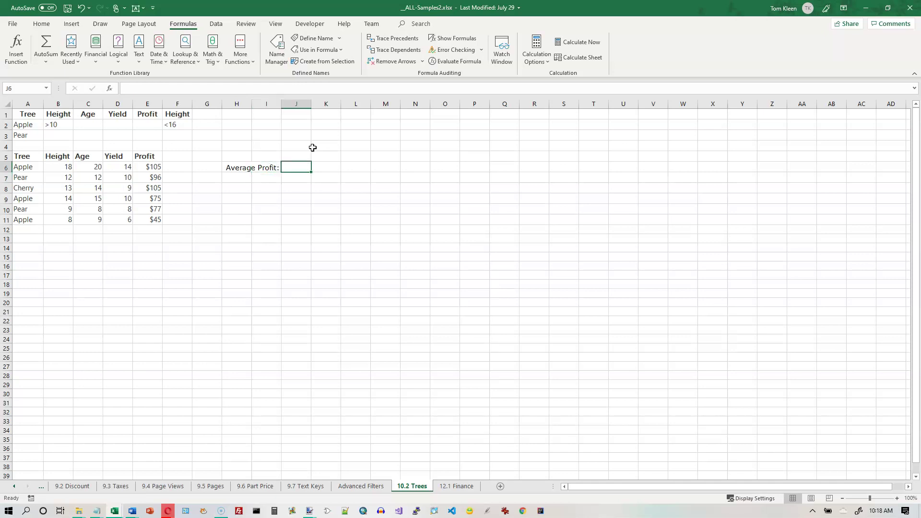
Step: Use AutoSum Average to put =AVERAGE(E6:E11) in J6, showing $84
left_click(42, 23)
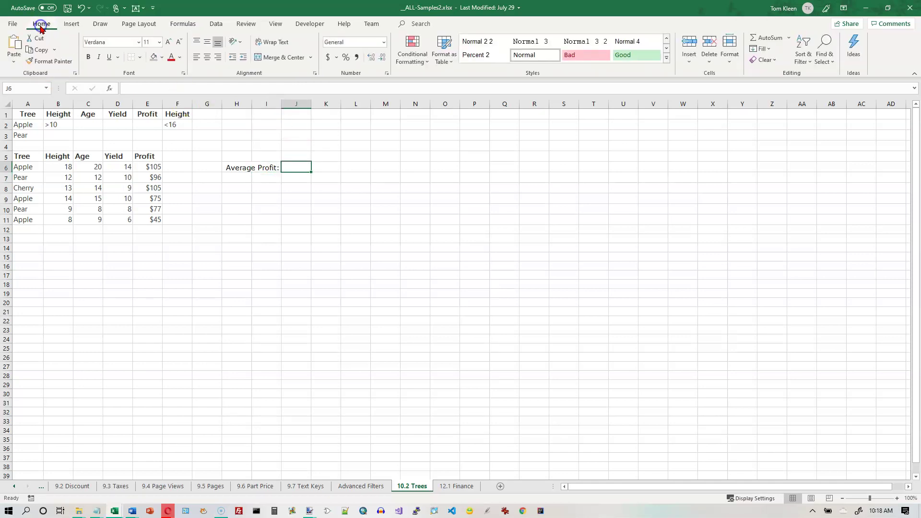
left_click(789, 38)
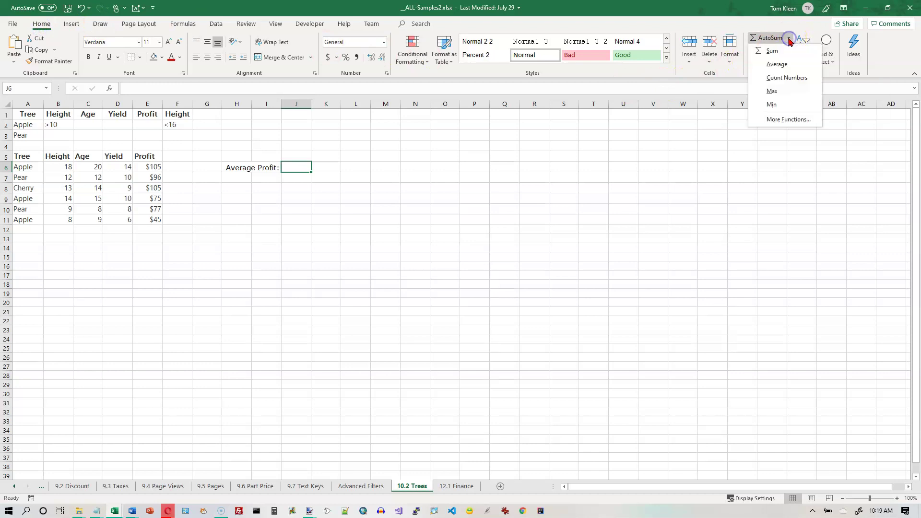
left_click(777, 64)
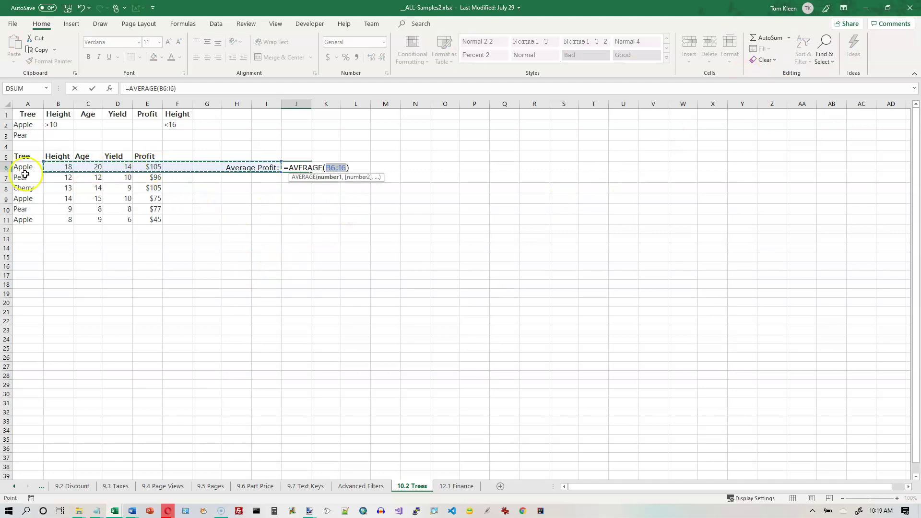
left_click_drag(146, 167, 150, 220)
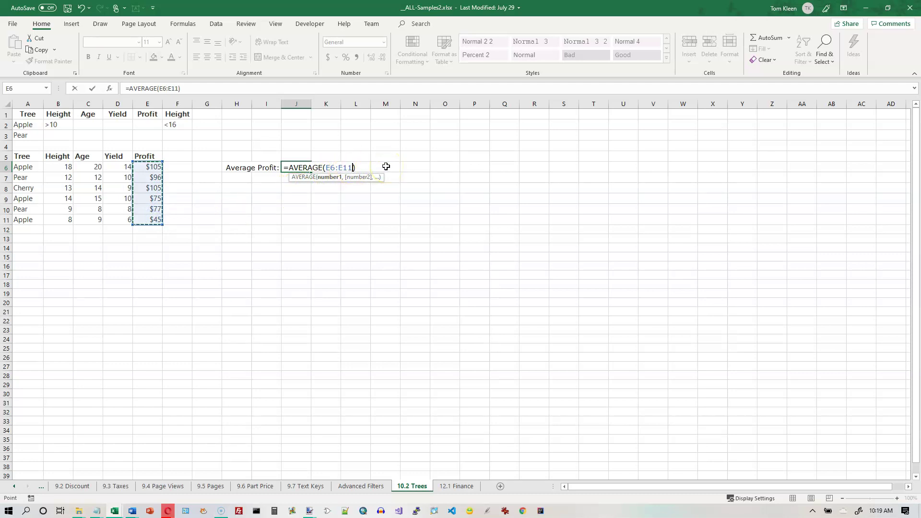
key("Return")
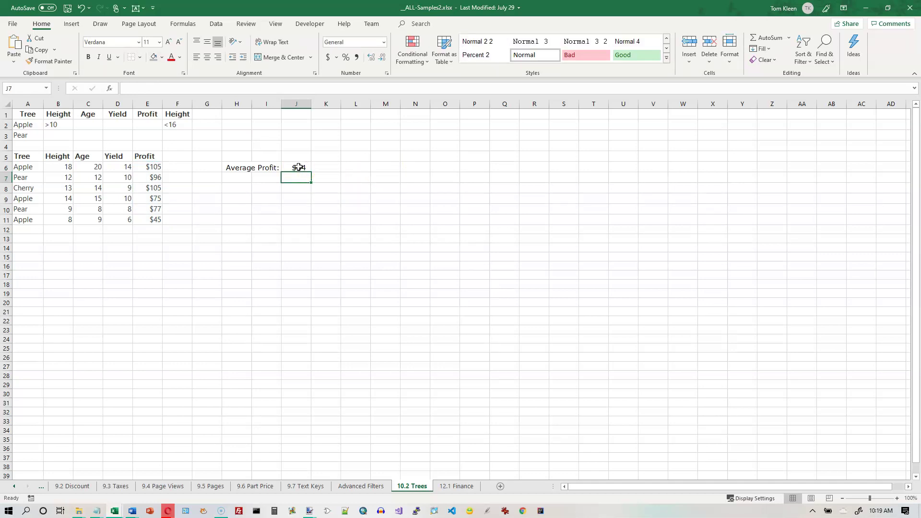
left_click(152, 166)
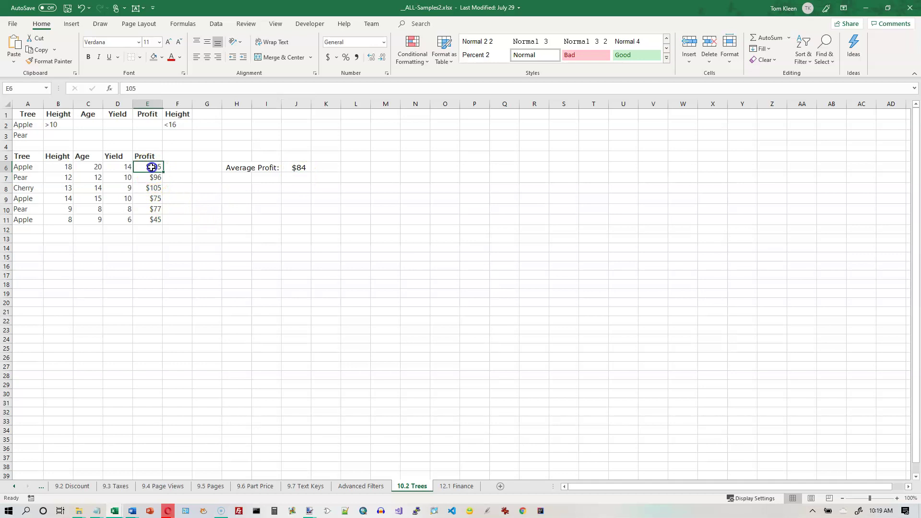
left_click_drag(151, 167, 152, 220)
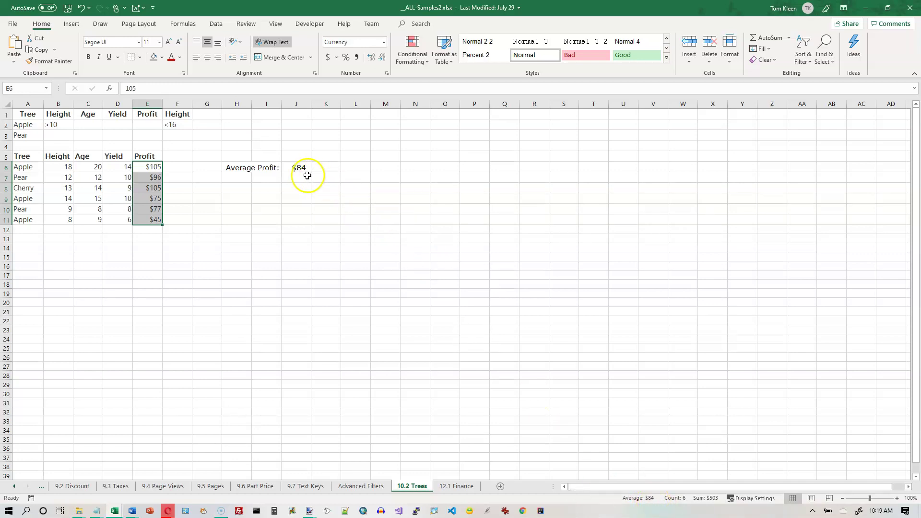
left_click(270, 177)
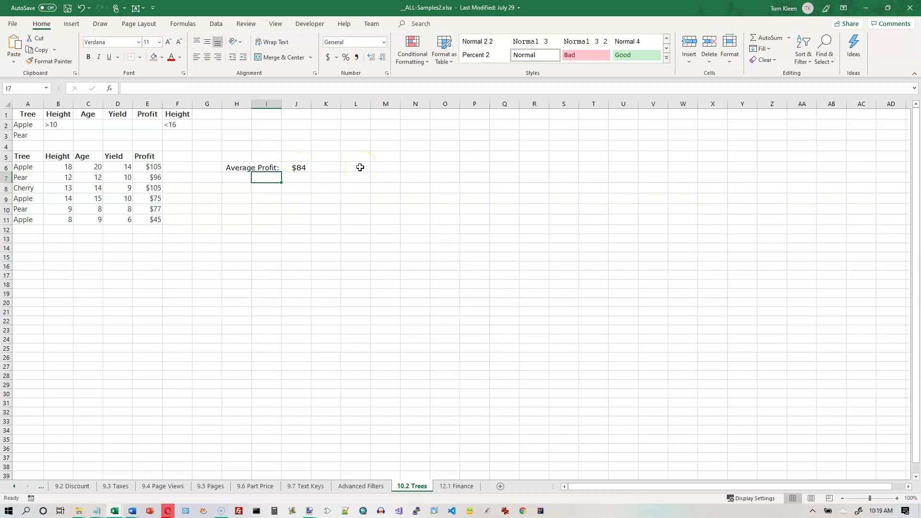
Step: Enter 'Average Profit for Apple Trees:' in I7 and right-align it
type("Average Profit for Apple Trees:")
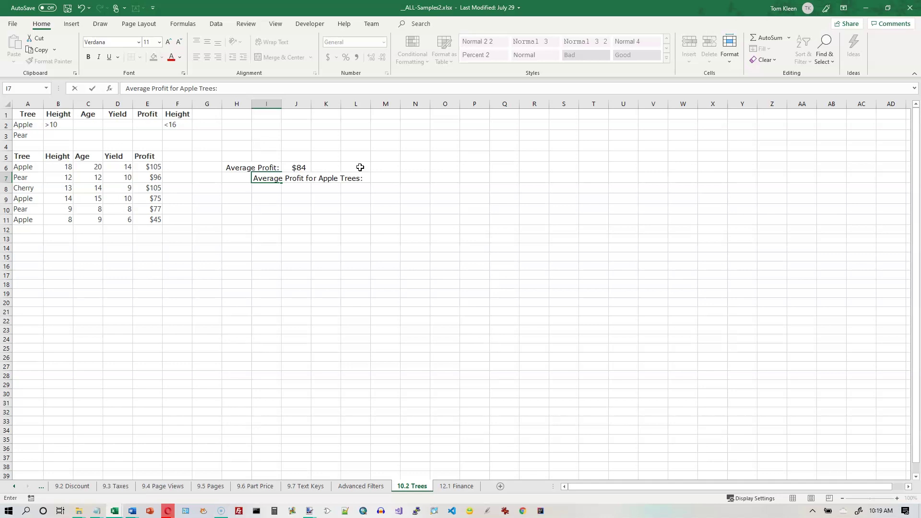
key("Return")
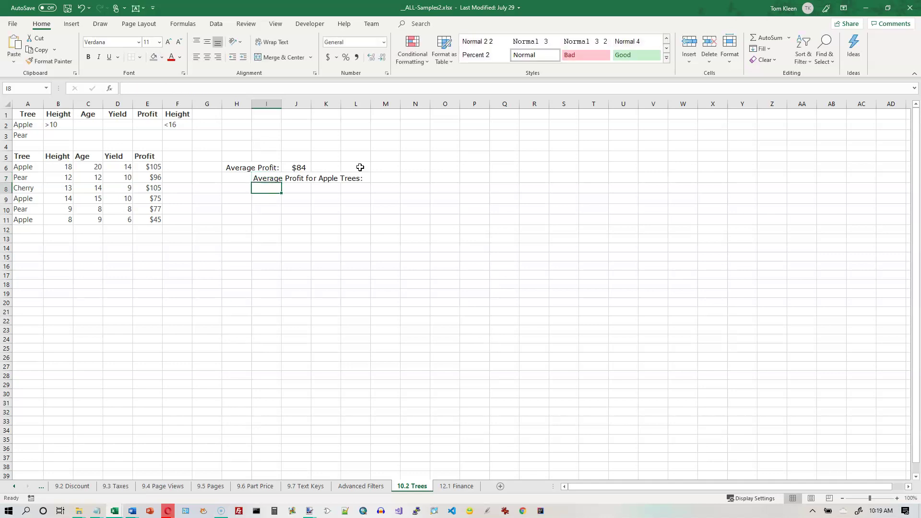
left_click(266, 178)
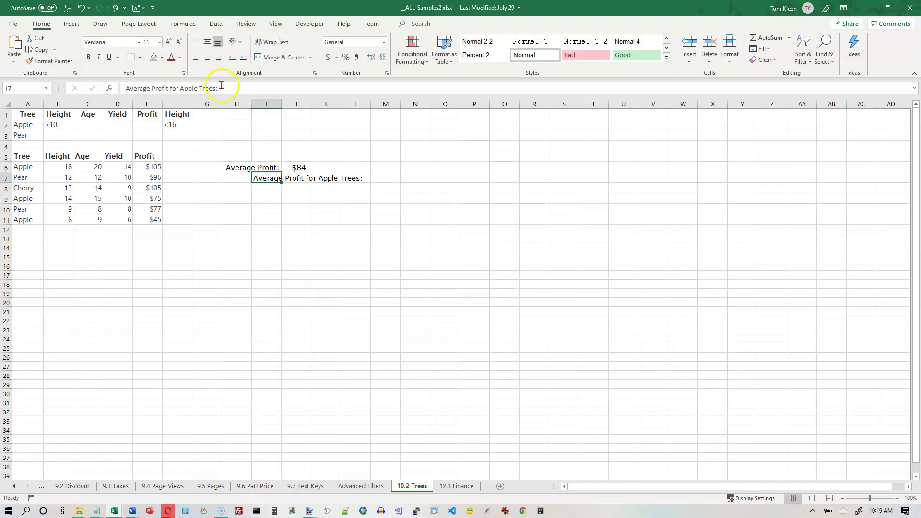
left_click(219, 58)
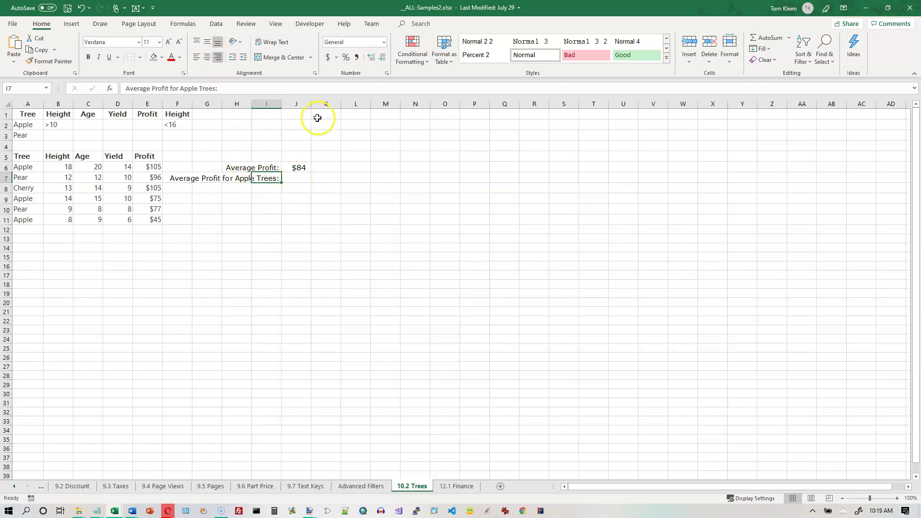
left_click(298, 179)
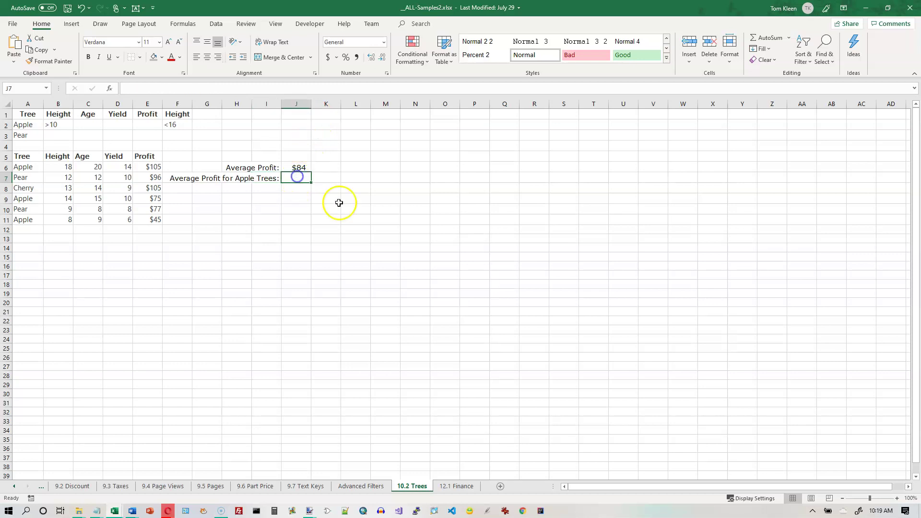
left_click(25, 168)
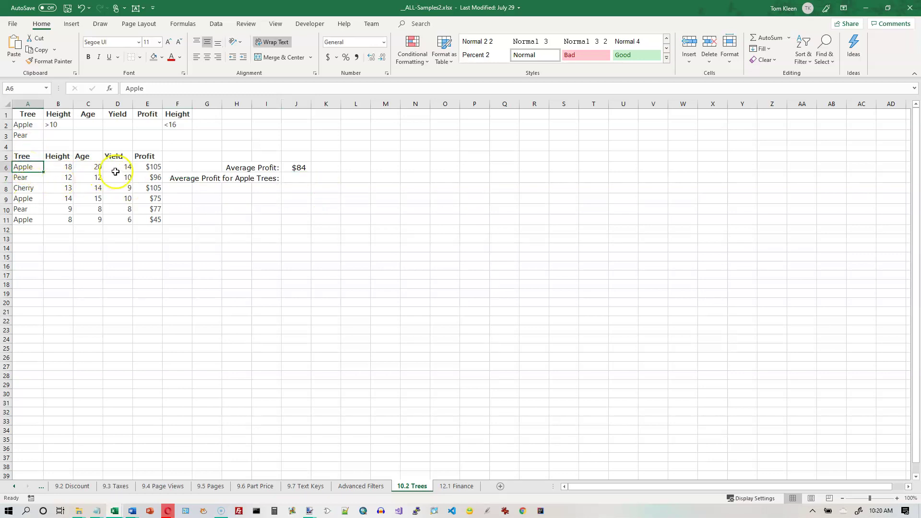
left_click(150, 168, "ctrl")
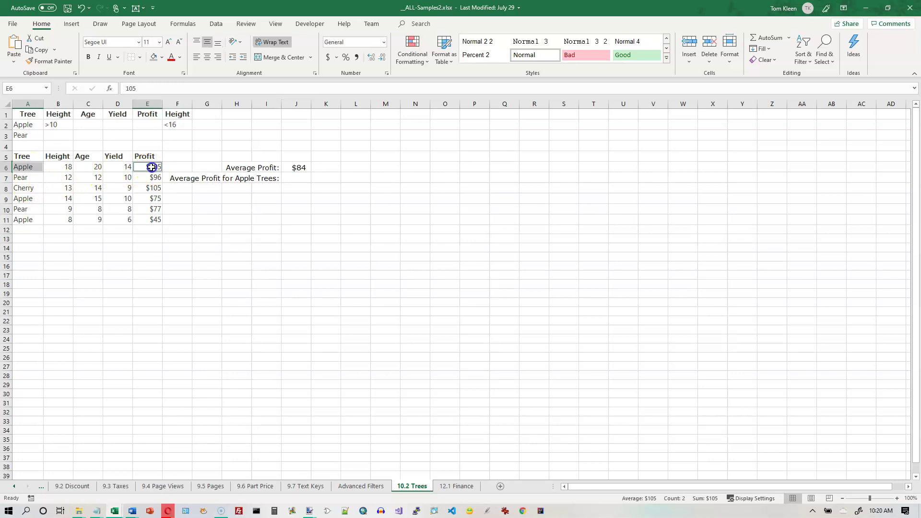
left_click(22, 199, "ctrl")
left_click(157, 198, "ctrl")
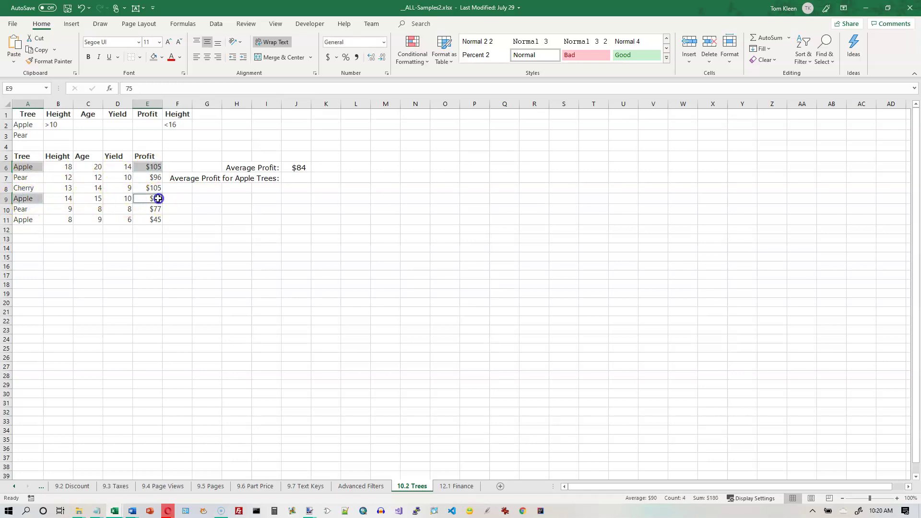
left_click(19, 219, "ctrl")
left_click(161, 220, "ctrl")
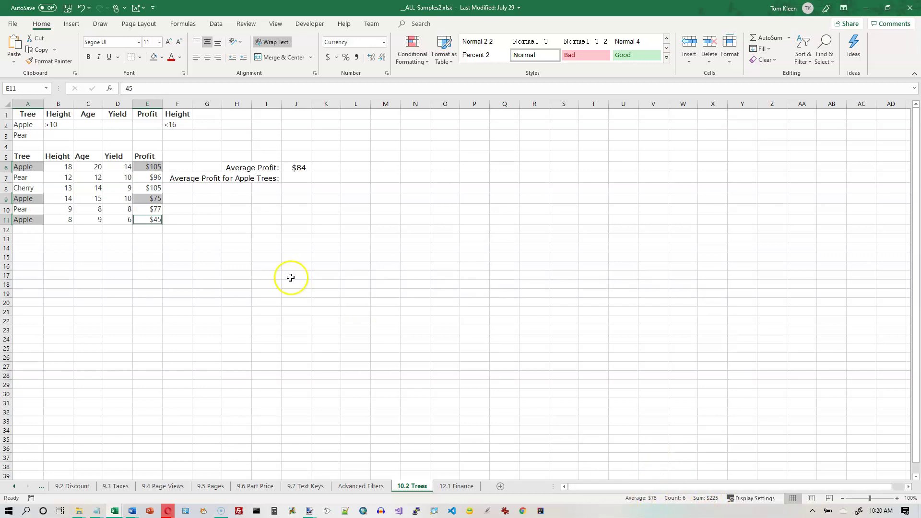
left_click(297, 180)
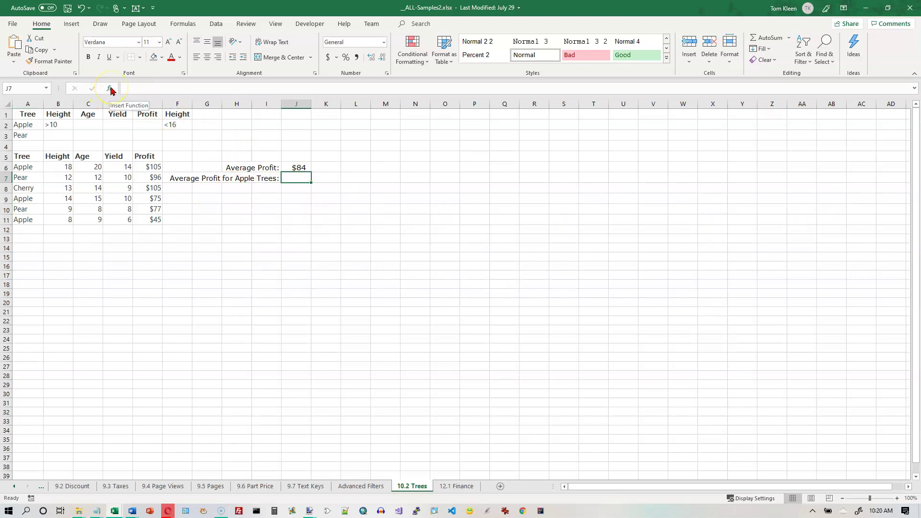
Step: Insert the DAVERAGE database function into J7 through Insert Function
left_click(183, 23)
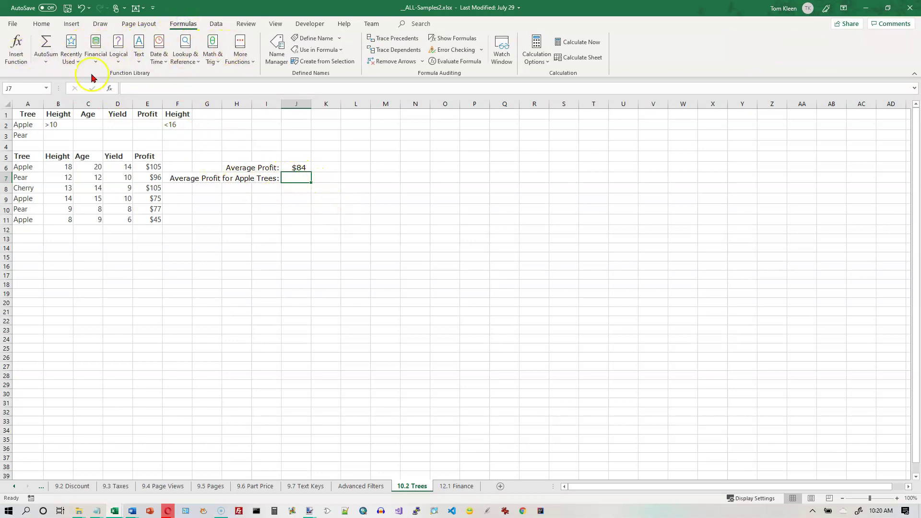
left_click(16, 48)
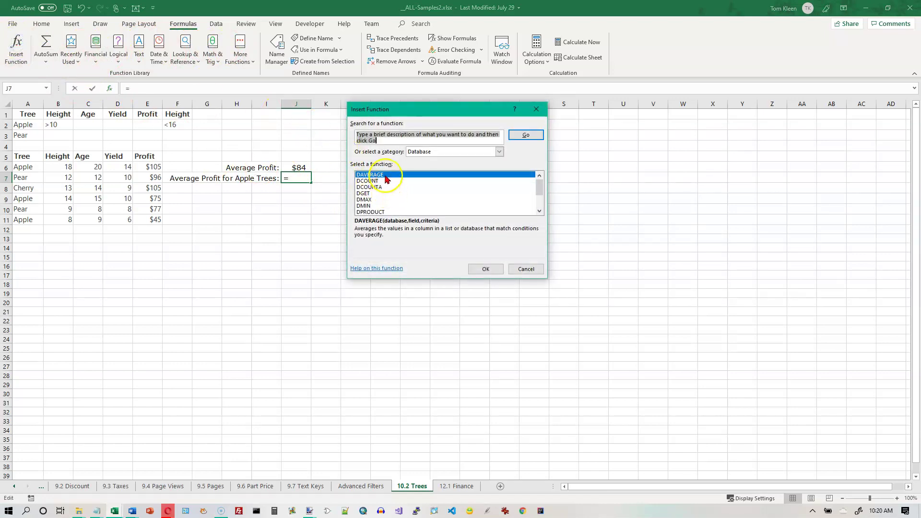
left_click(482, 270)
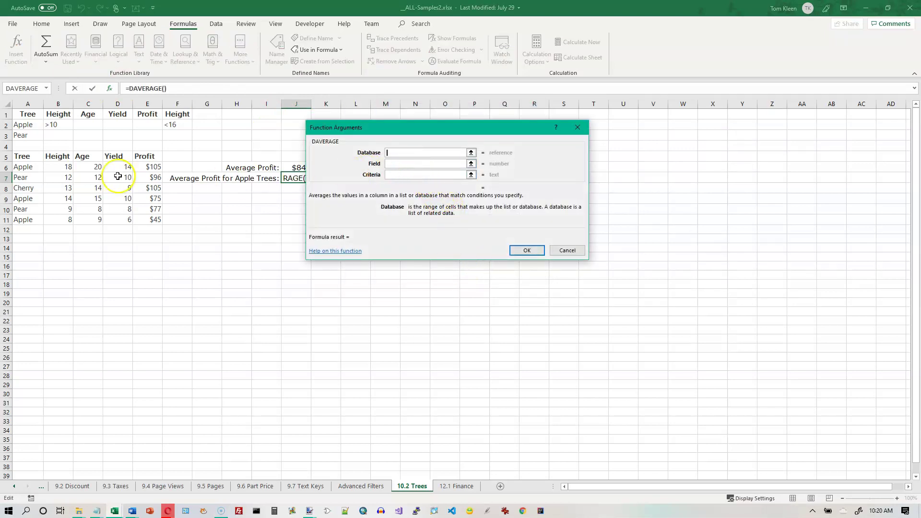
Step: Set DAVERAGE to database TreeTable, field E5, criteria A1:A2, returning 75
left_click_drag(29, 156, 139, 217)
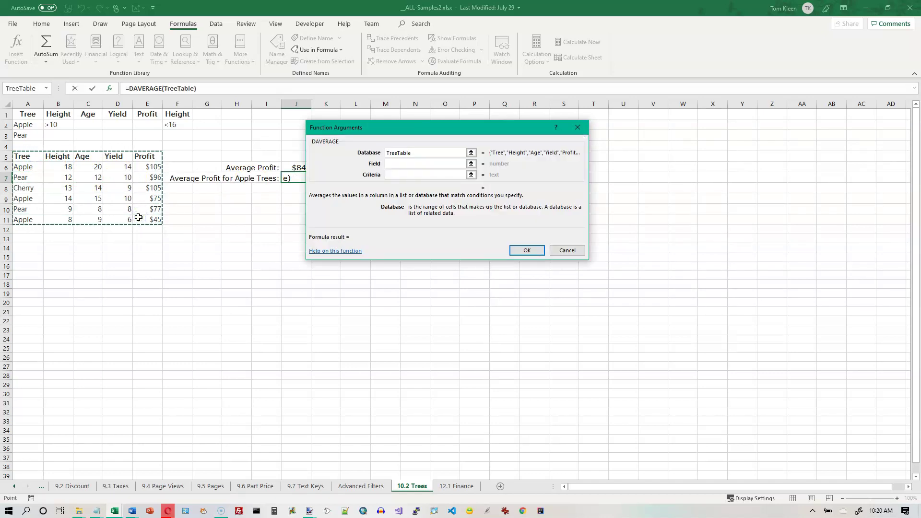
left_click(418, 152)
left_click(391, 163)
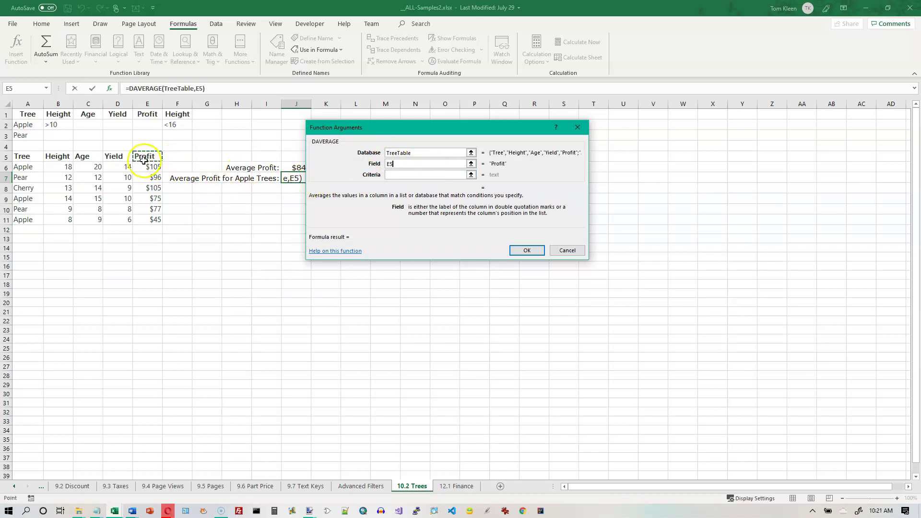
left_click(395, 174)
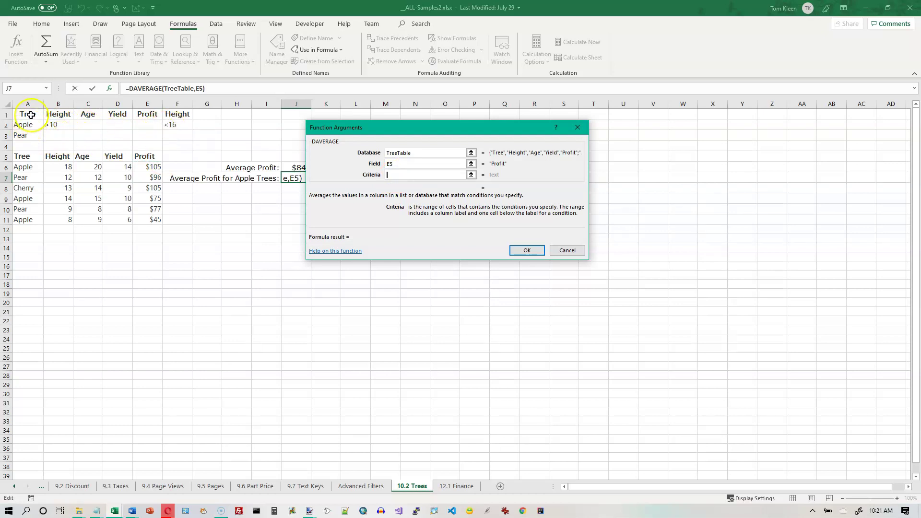
left_click_drag(28, 115, 31, 124)
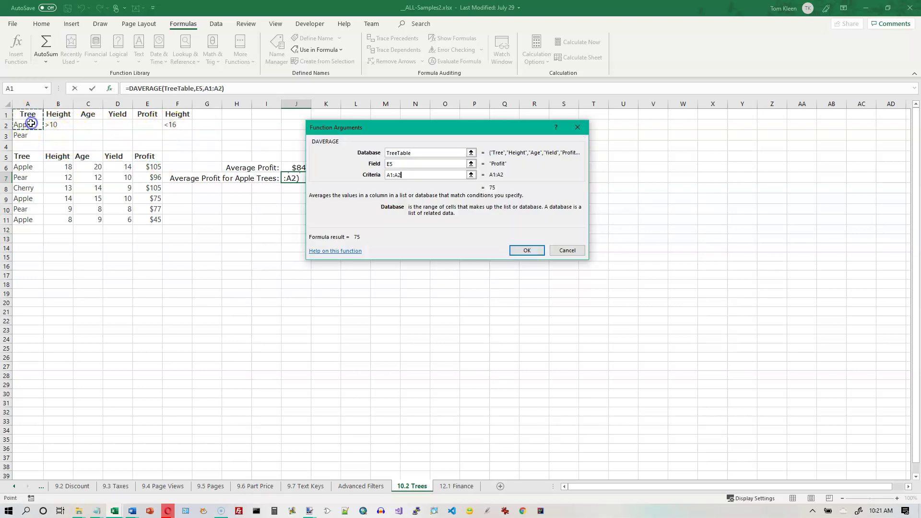
left_click(526, 252)
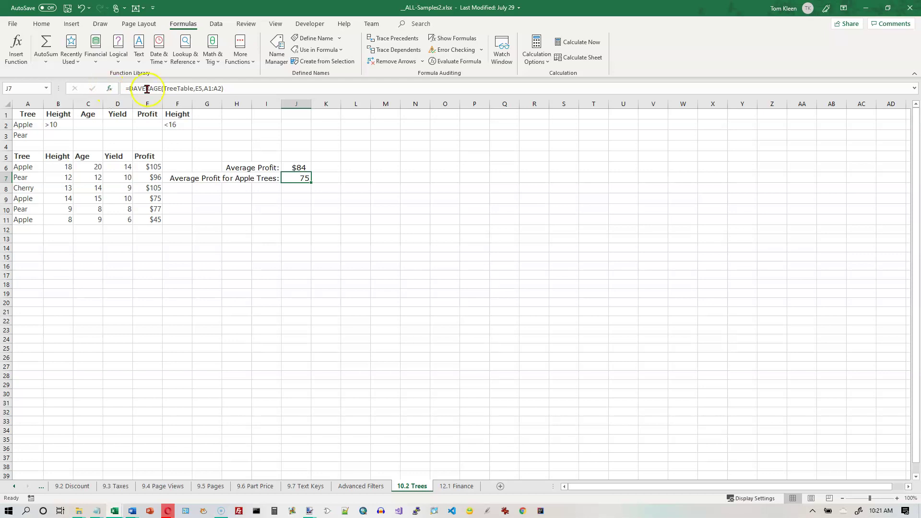
Step: Change J7's criteria range to A1:F2 and check it against the Apple row; still 75
left_click(111, 88)
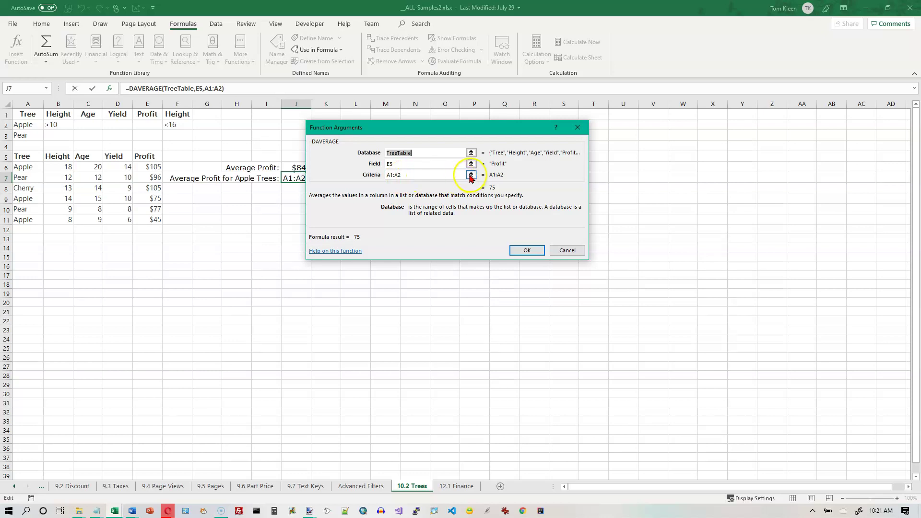
left_click(471, 176)
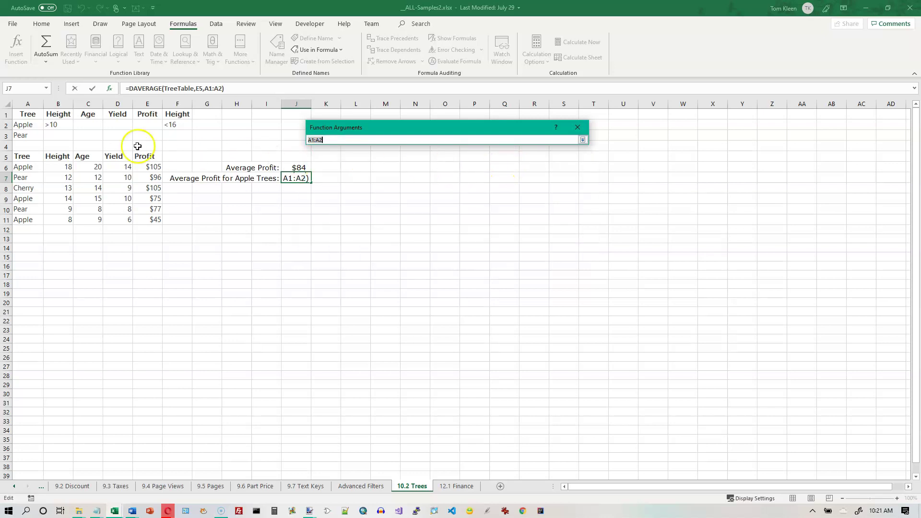
left_click_drag(26, 115, 177, 124)
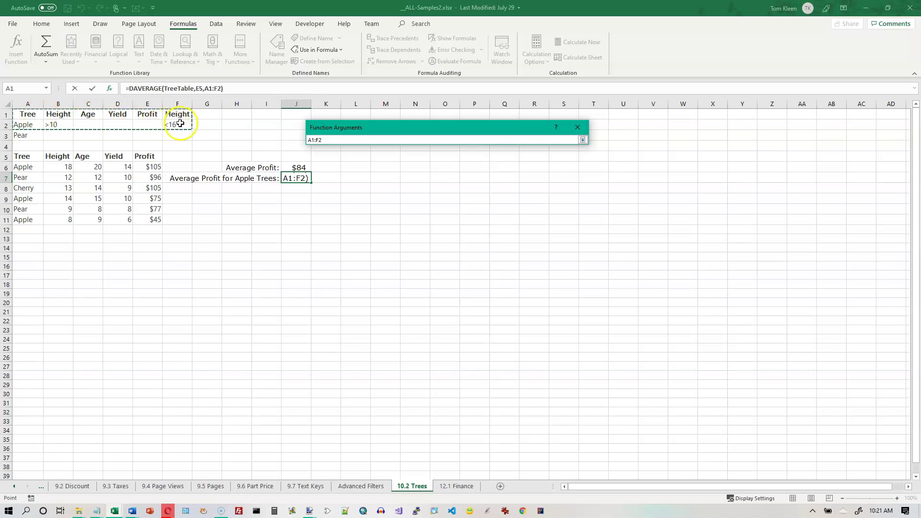
left_click(582, 139)
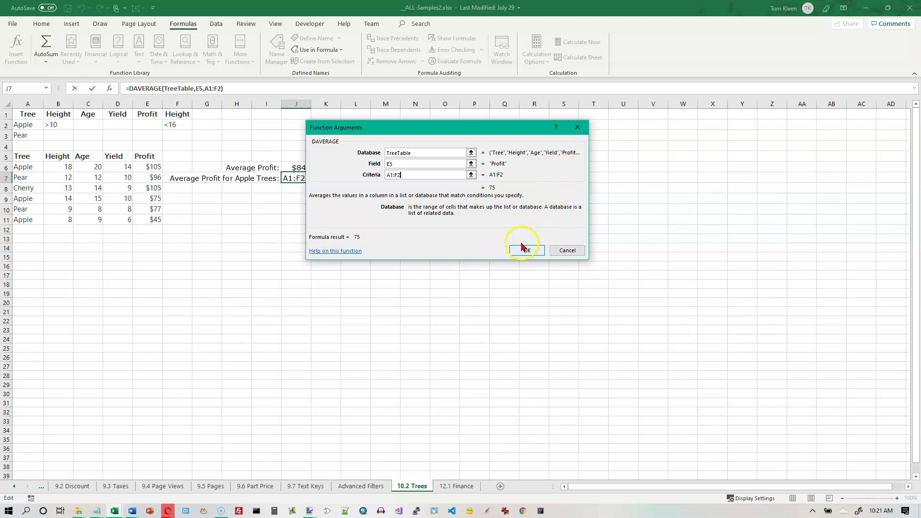
left_click(522, 251)
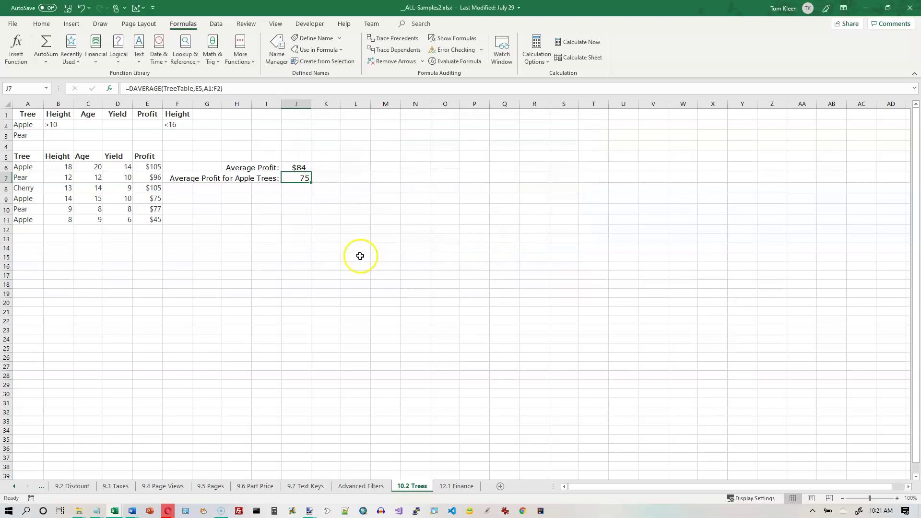
left_click_drag(23, 198, 152, 201)
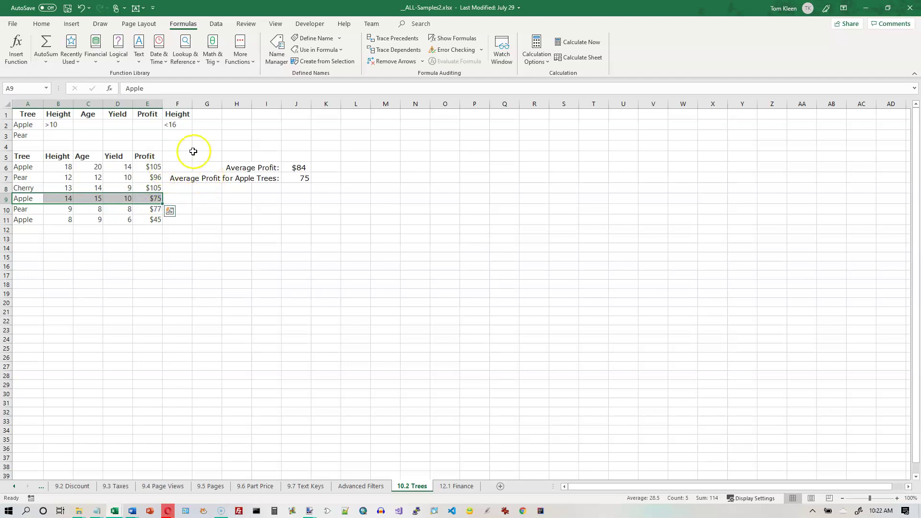
left_click(302, 180)
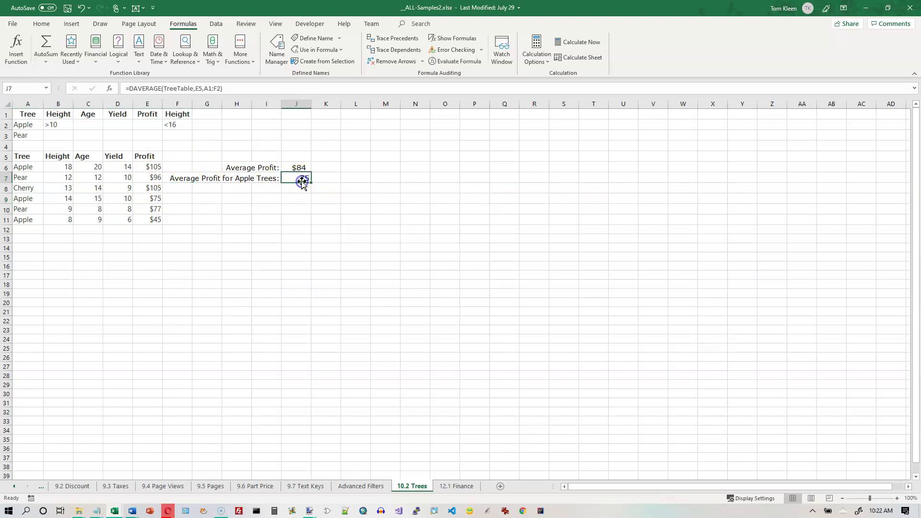
Step: Extend J7's DAVERAGE criteria to A1:F3, adding the Pear row, giving 82.67
left_click(110, 87)
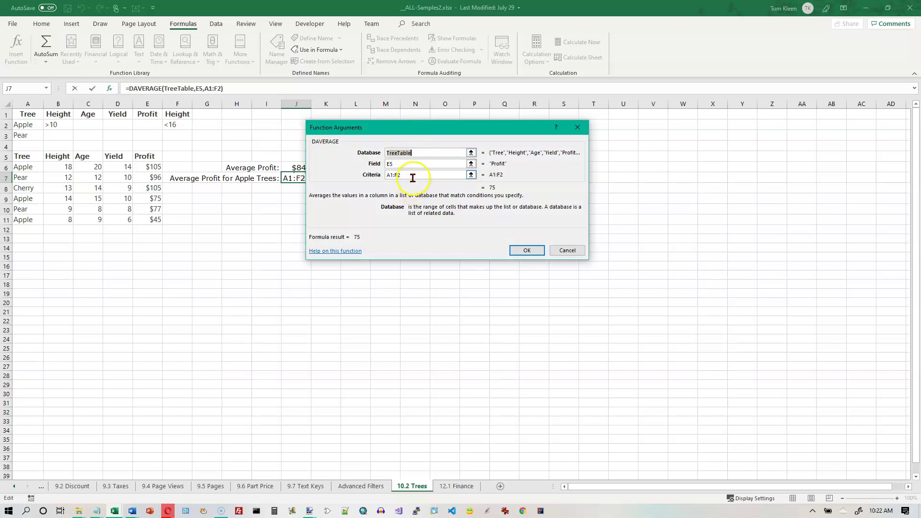
left_click(471, 175)
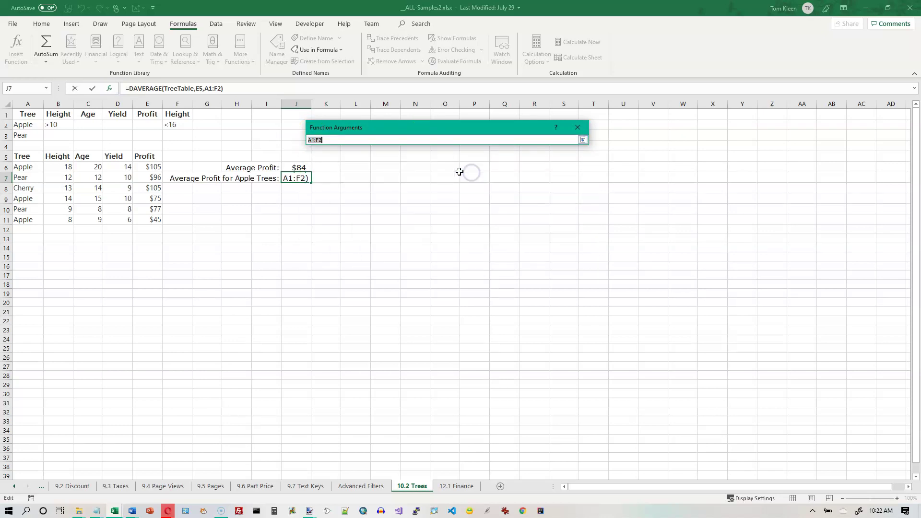
left_click_drag(28, 117, 27, 117)
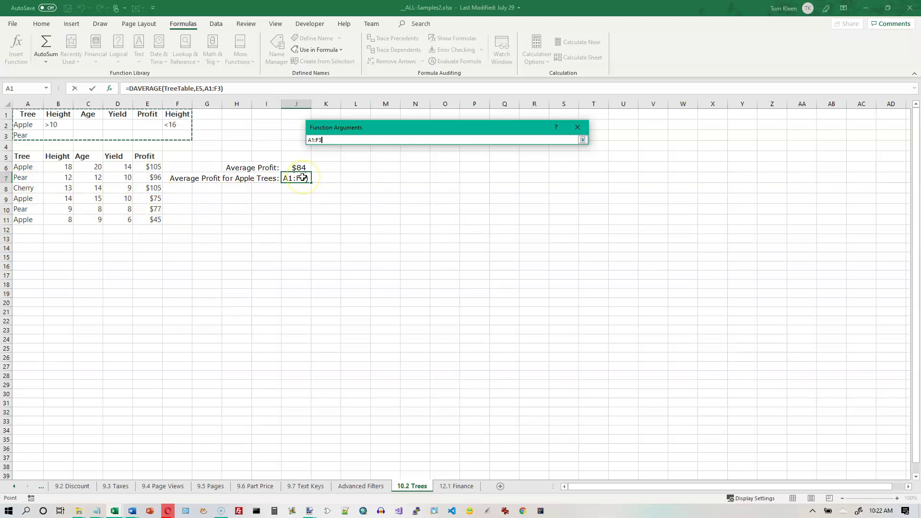
key("Return")
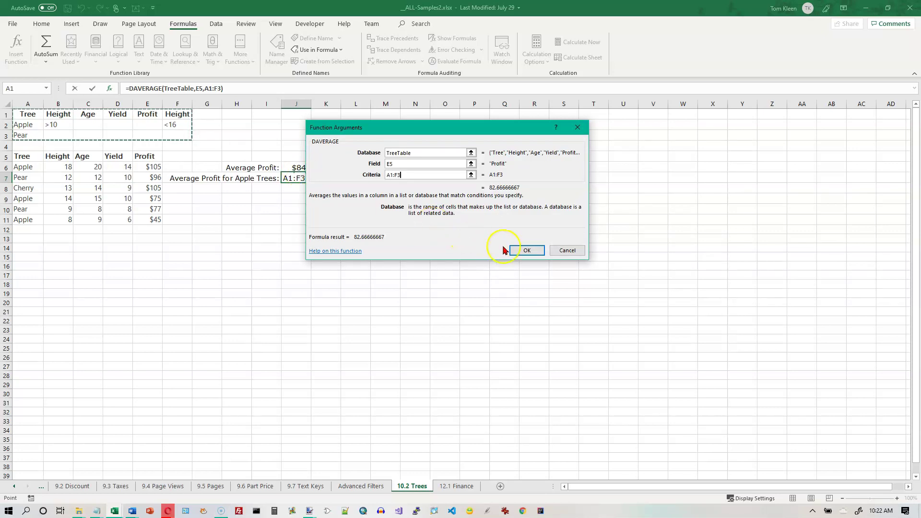
left_click(524, 249)
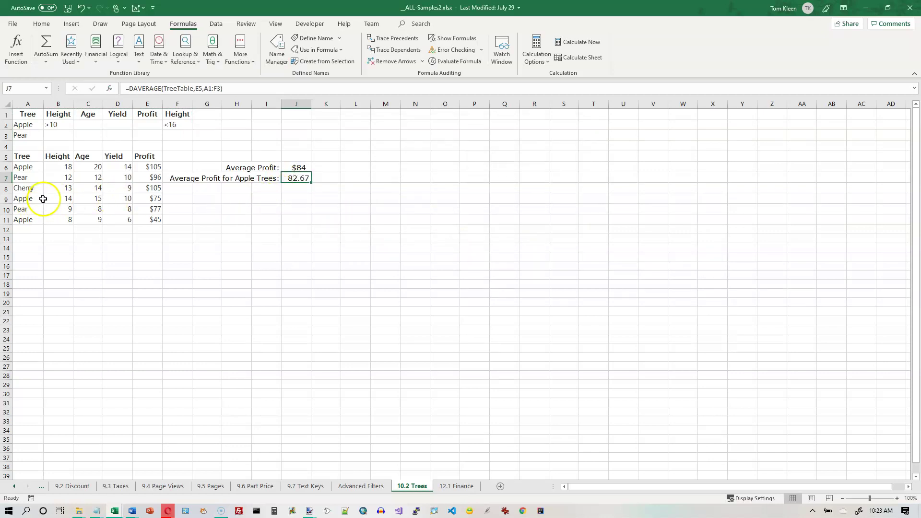
left_click(154, 178)
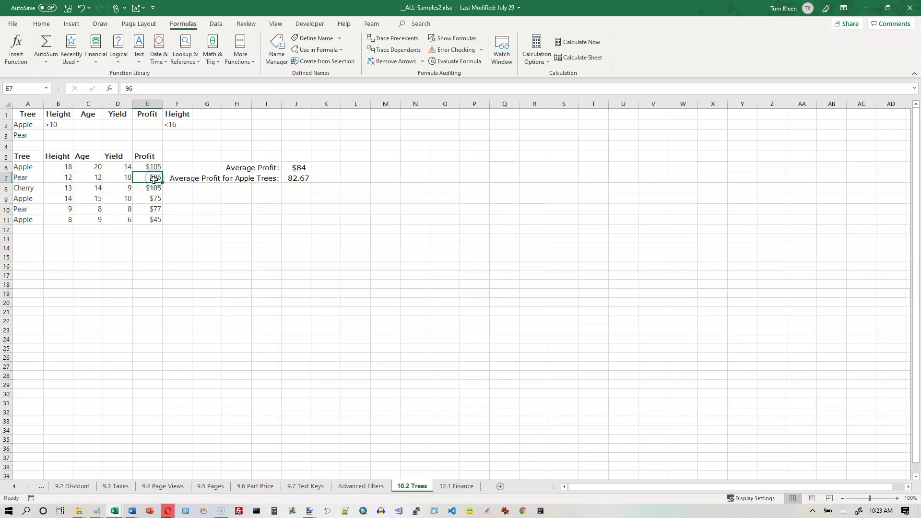
left_click(154, 198, "ctrl")
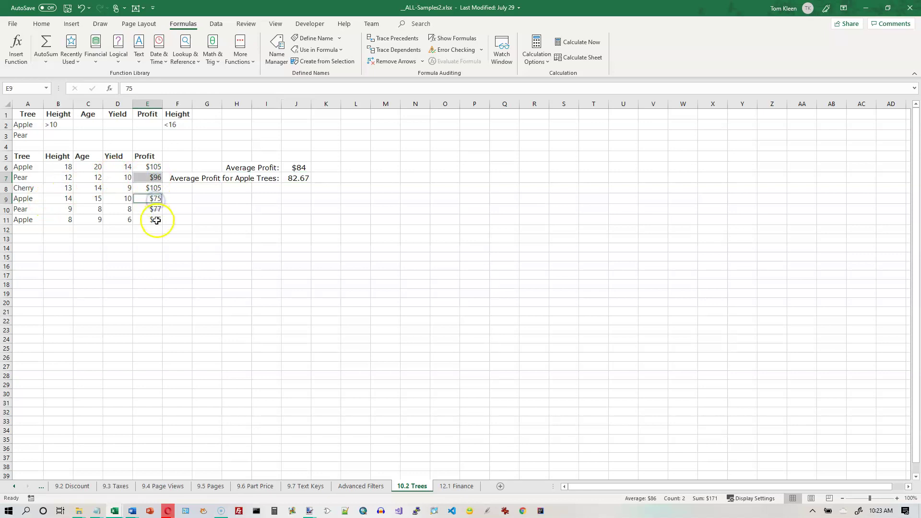
left_click(154, 208, "ctrl")
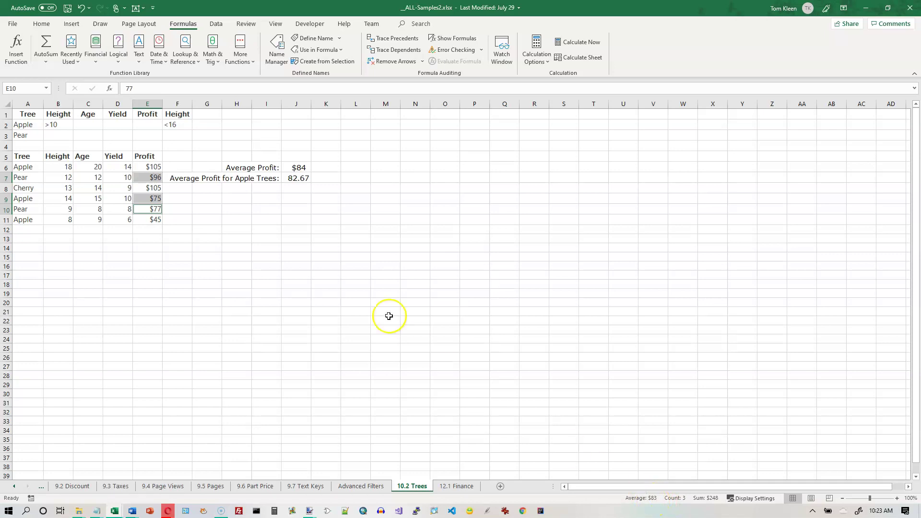
left_click(304, 179)
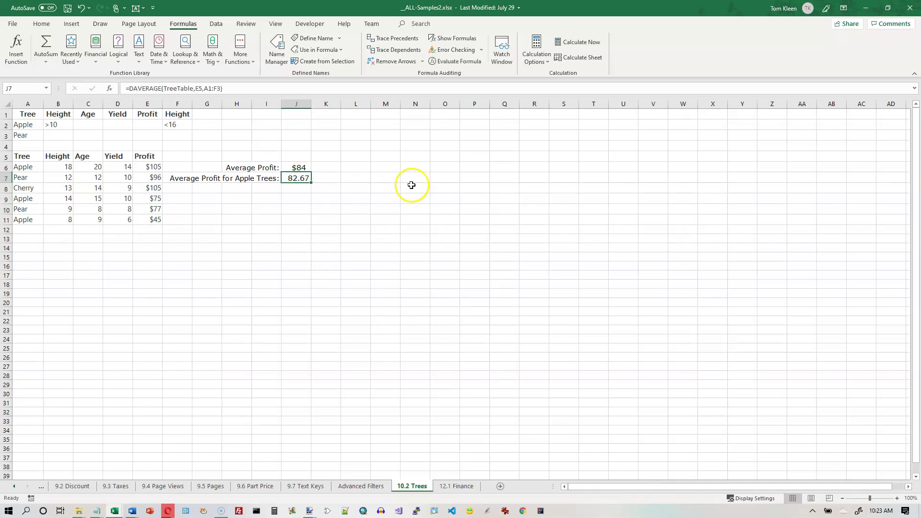